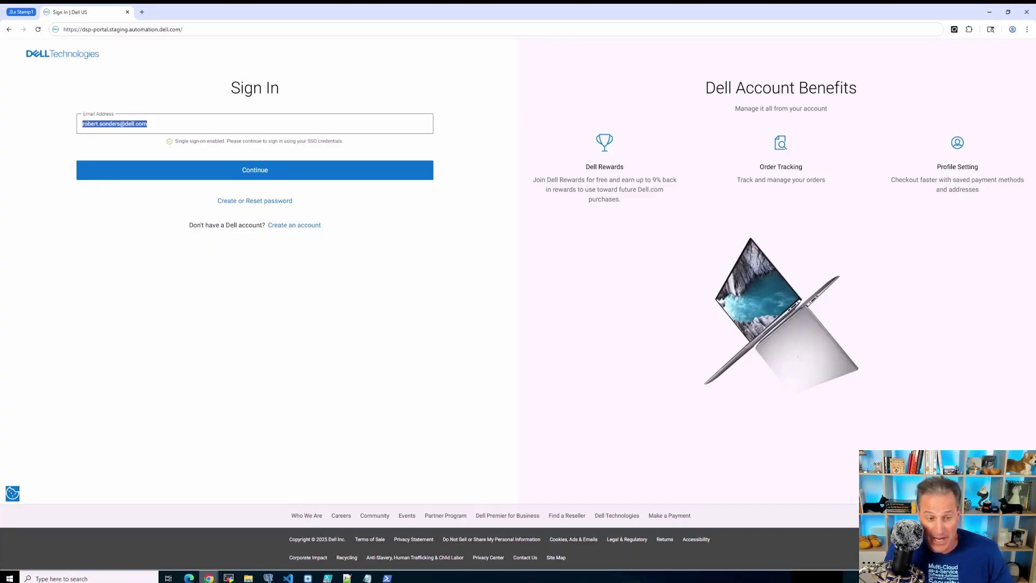
Load dsp-portal.staging.automation.dell.com and sign in with the account's saved e-mail address.
{"action": "key", "text": "ctrl+l"}
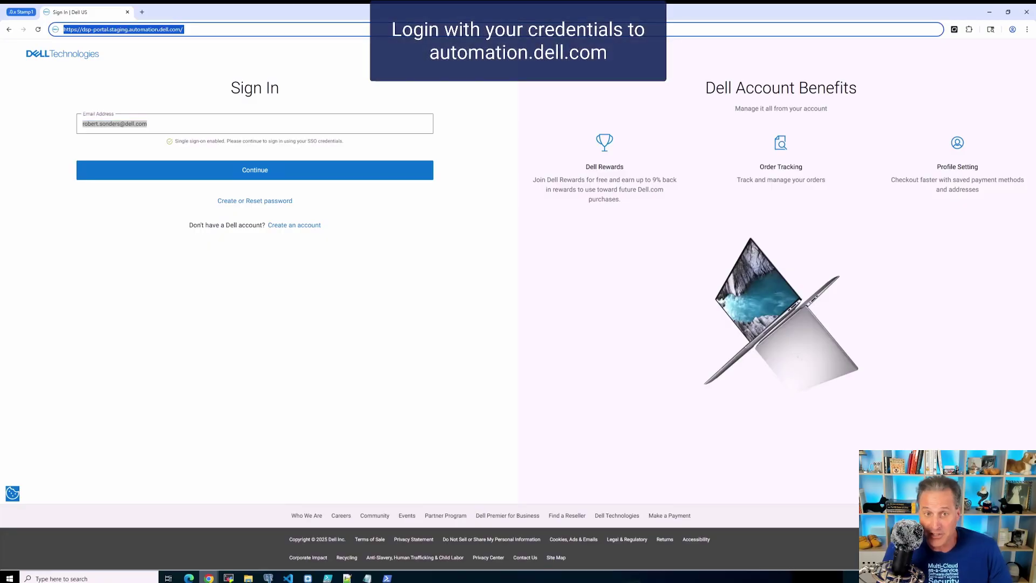
{"action": "key", "text": "Return"}
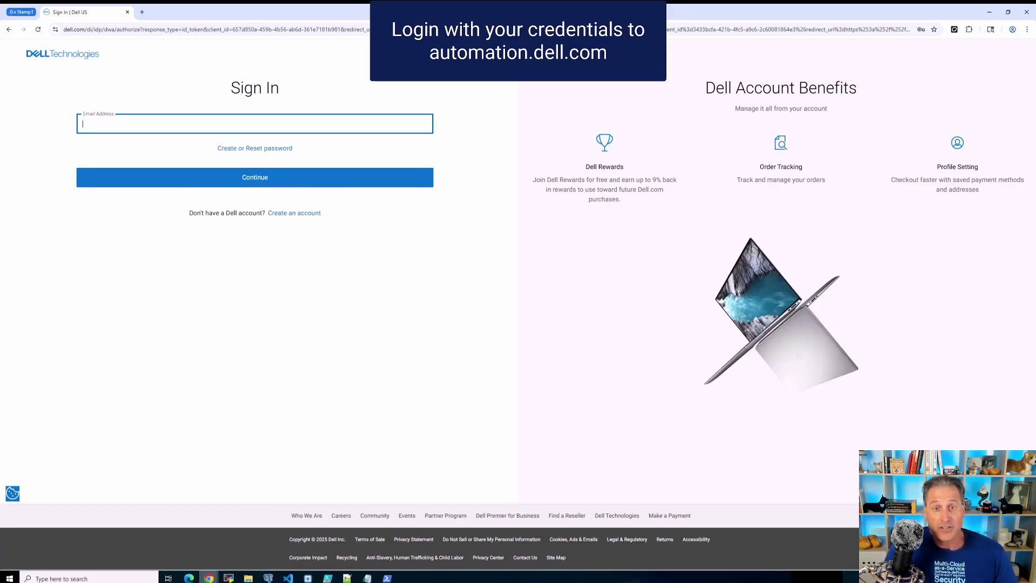
{"action": "key", "text": "Down"}
{"action": "key", "text": "Down"}
{"action": "key", "text": "Return"}
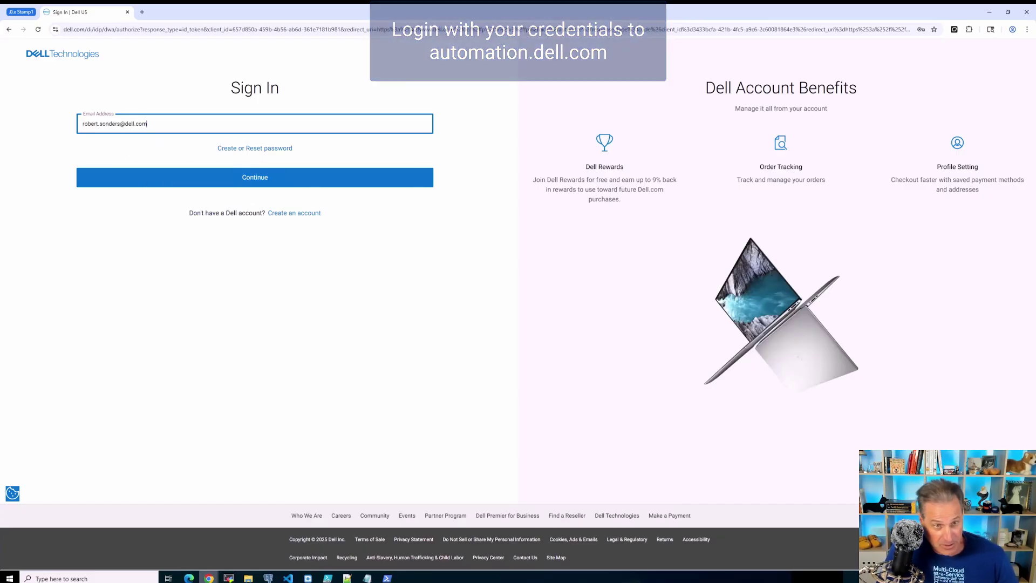
{"action": "key", "text": "Return"}
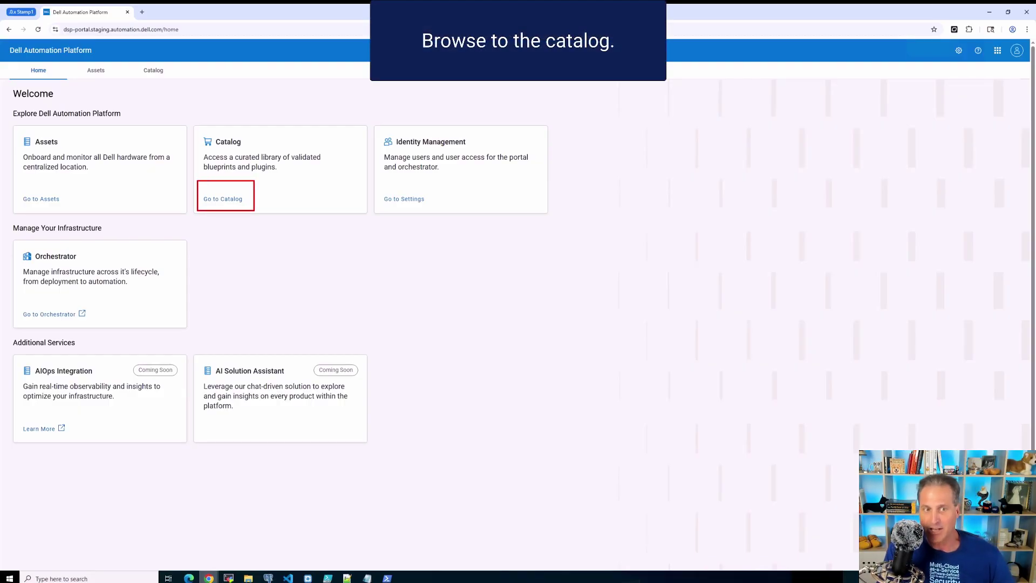
Open the catalog from the welcome page and look through its curated, industry and solution offer categories.
{"action": "left_click", "coordinate": [223, 199]}
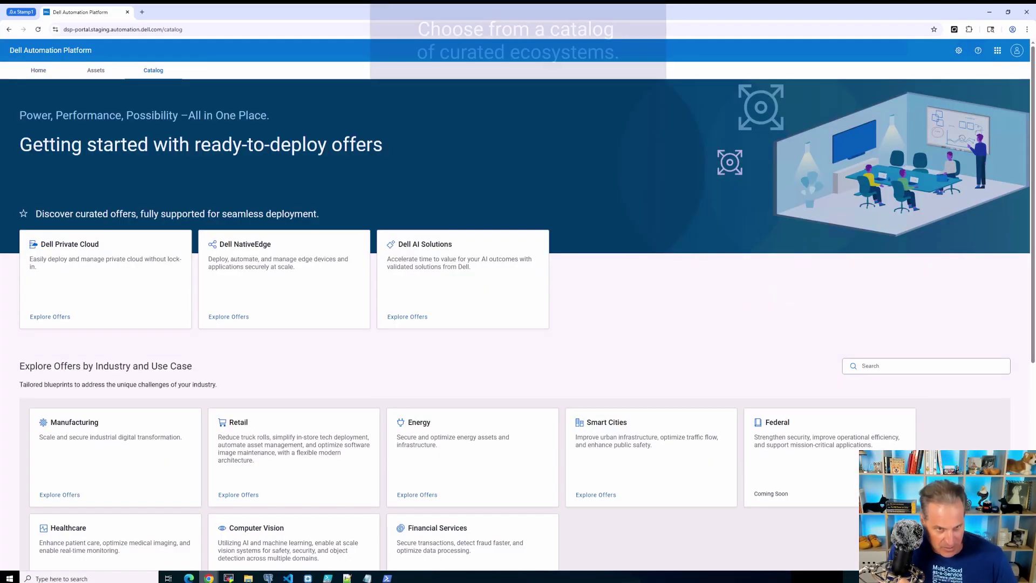
{"action": "scroll", "coordinate": [518, 301], "scroll_direction": "down", "scroll_amount": 5}
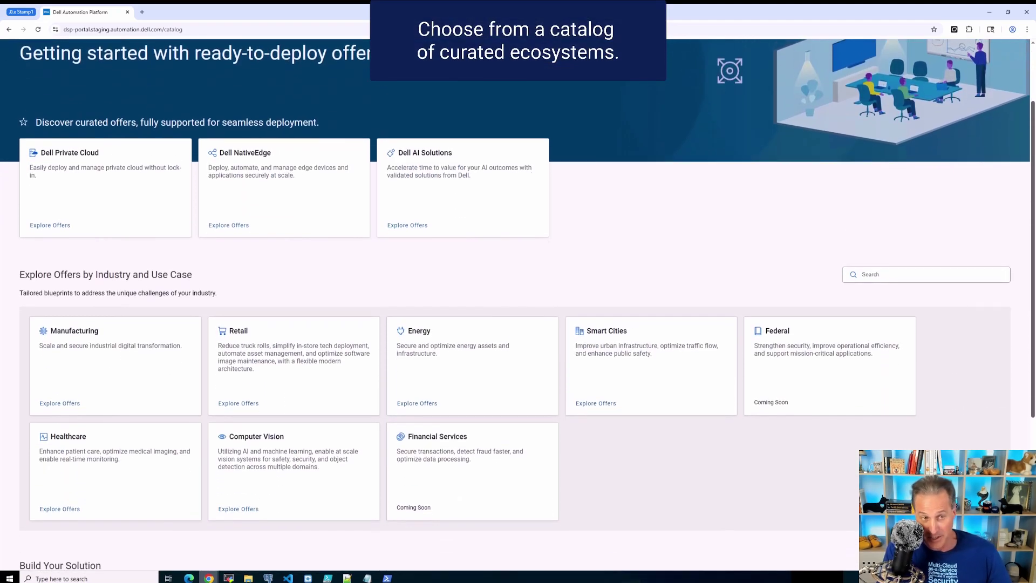
{"action": "scroll", "coordinate": [518, 301], "scroll_direction": "down", "scroll_amount": 1}
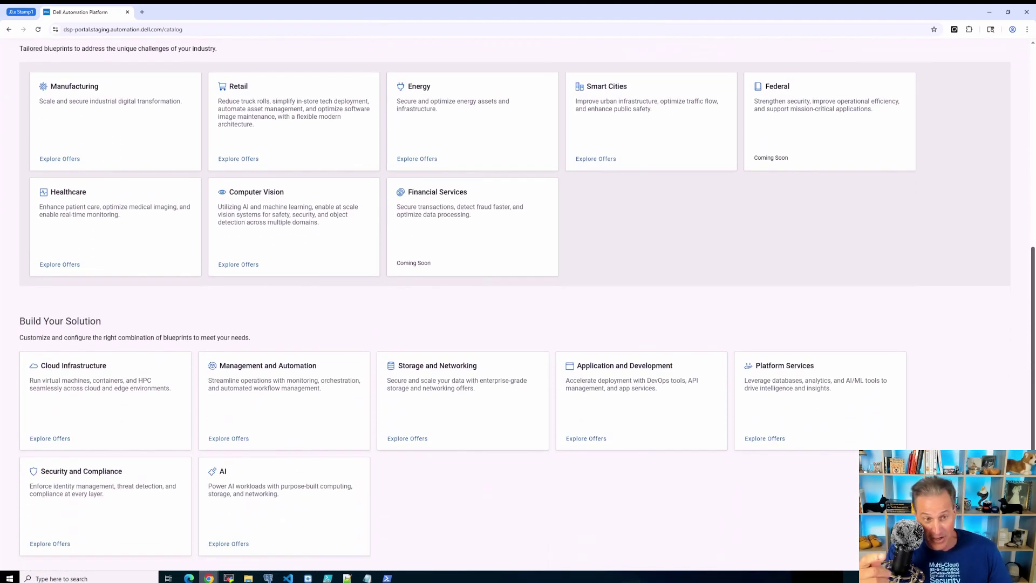
{"action": "scroll", "coordinate": [518, 301], "scroll_direction": "up", "scroll_amount": 6}
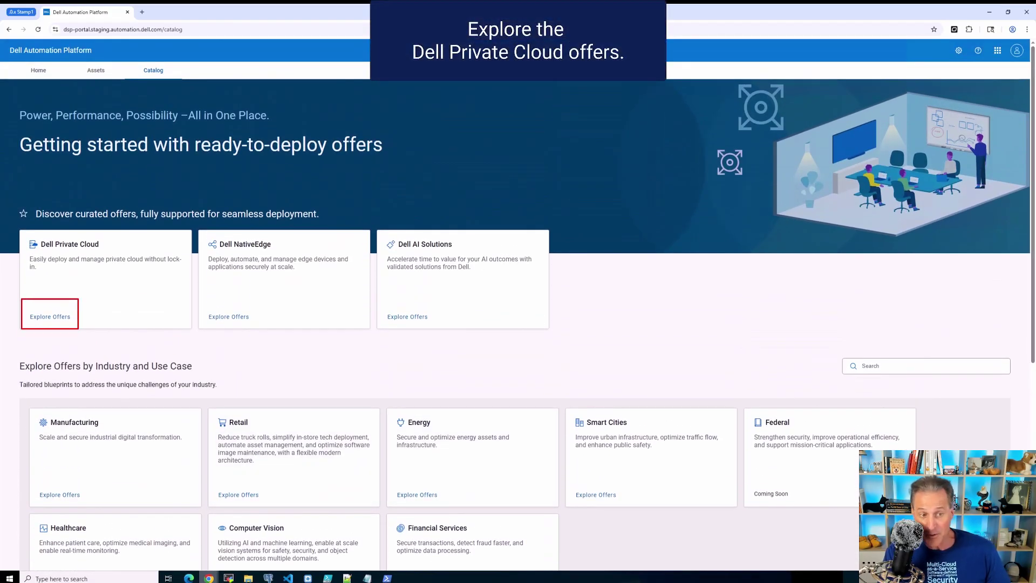
Open the Dell Private Cloud deploying VMware offer and review its Node Removal, Node Addition and Cluster Deploy blueprints.
{"action": "left_click", "coordinate": [49, 316]}
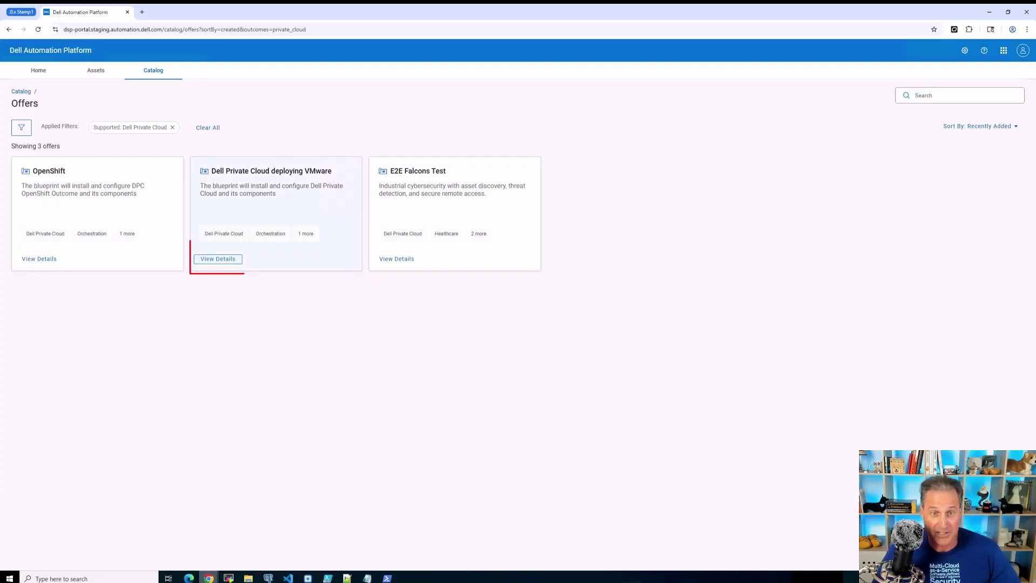
{"action": "left_click", "coordinate": [217, 259]}
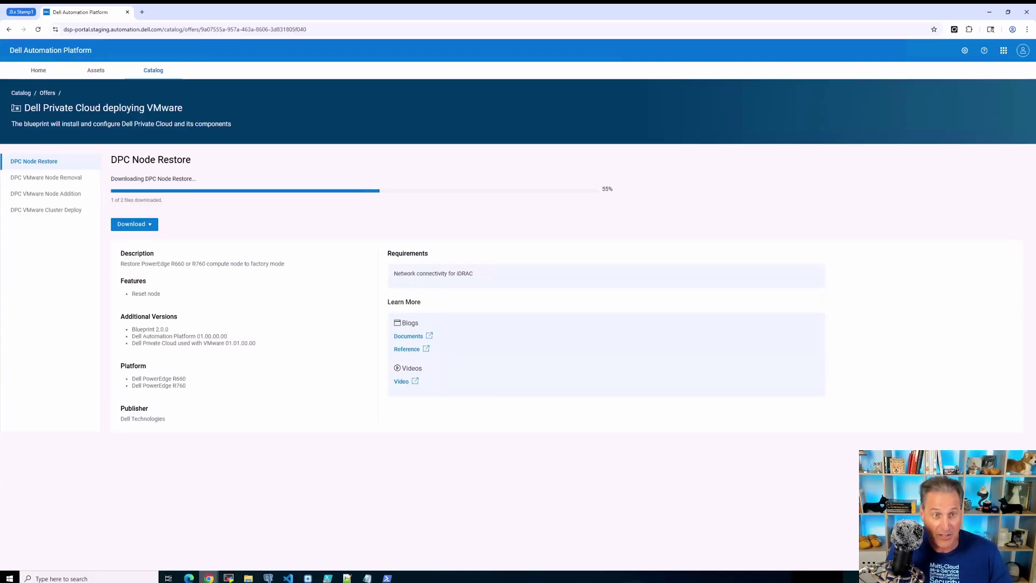
{"action": "left_click", "coordinate": [46, 178]}
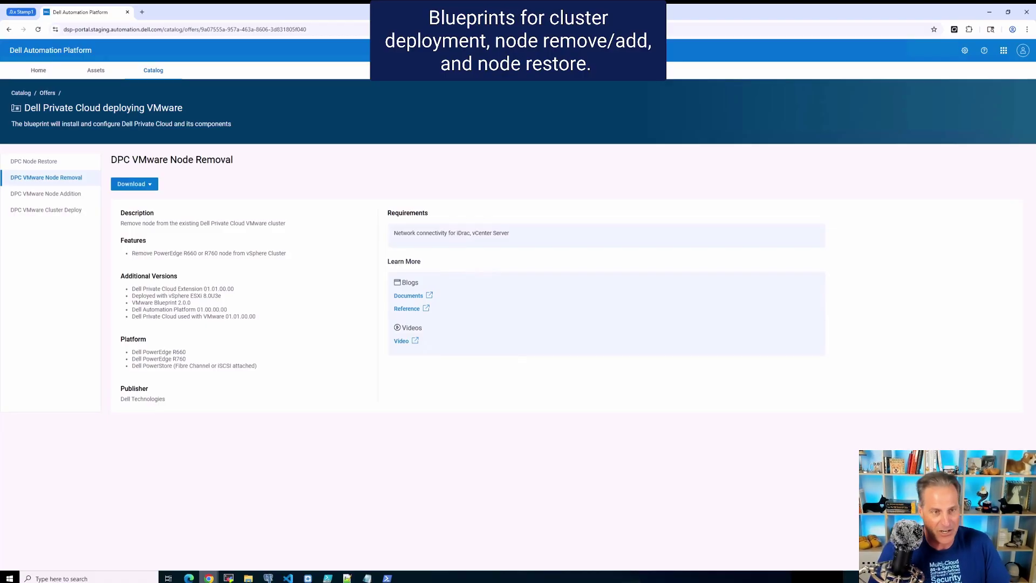
{"action": "left_click", "coordinate": [46, 194]}
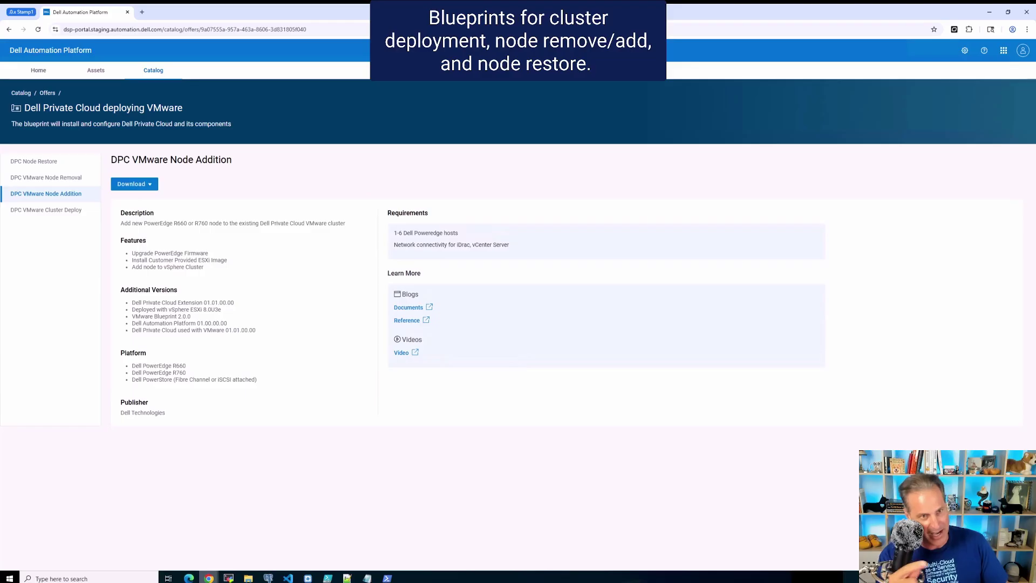
{"action": "left_click", "coordinate": [46, 210]}
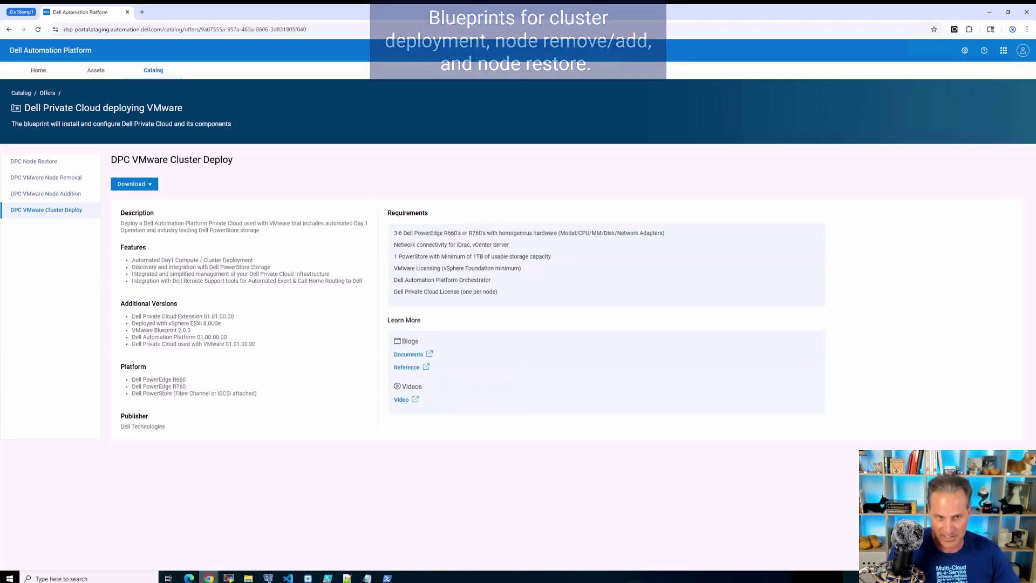
Open the OpenShift offer under Dell Private Cloud and review its Cluster Deployment, Node Addition, Node Removal and Node Restore blueprints.
{"action": "left_click", "coordinate": [153, 71]}
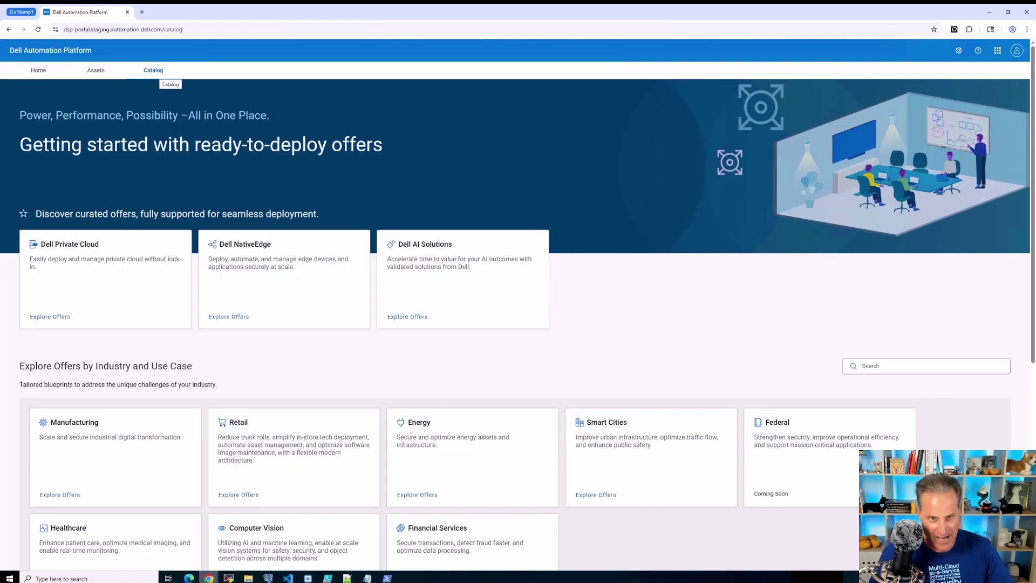
{"action": "left_click", "coordinate": [49, 316]}
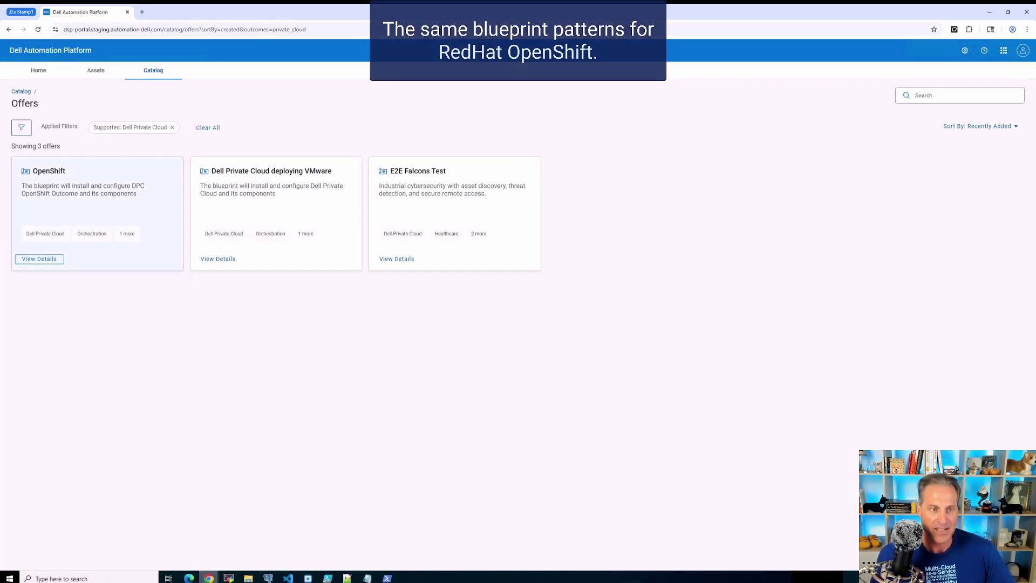
{"action": "left_click", "coordinate": [39, 259]}
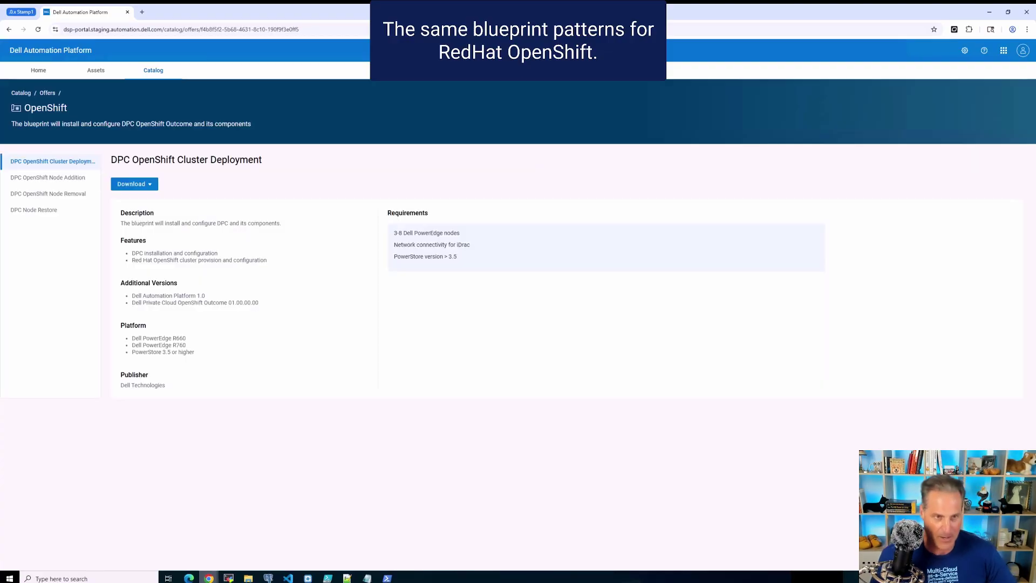
{"action": "left_click", "coordinate": [48, 178]}
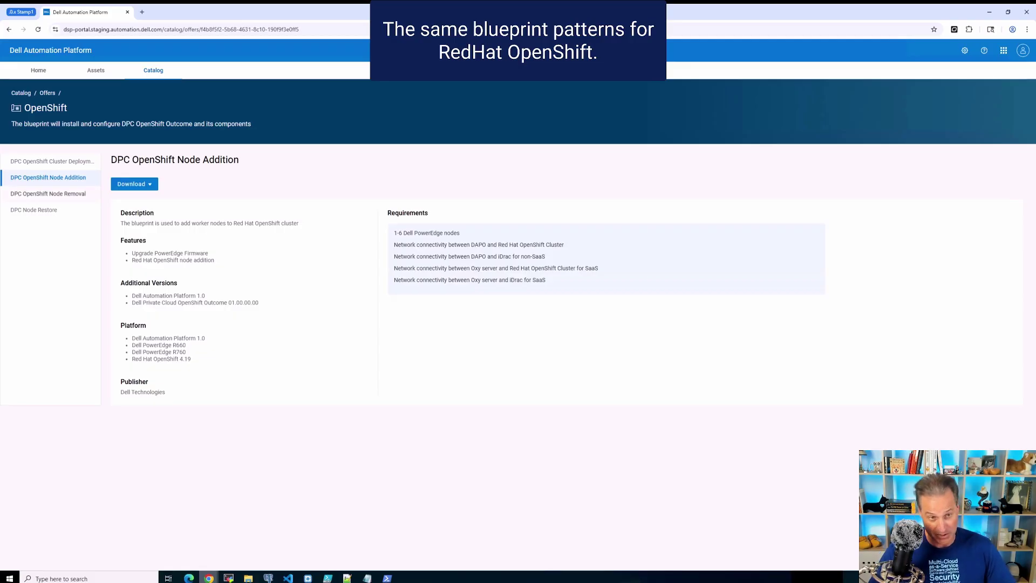
{"action": "left_click", "coordinate": [48, 193]}
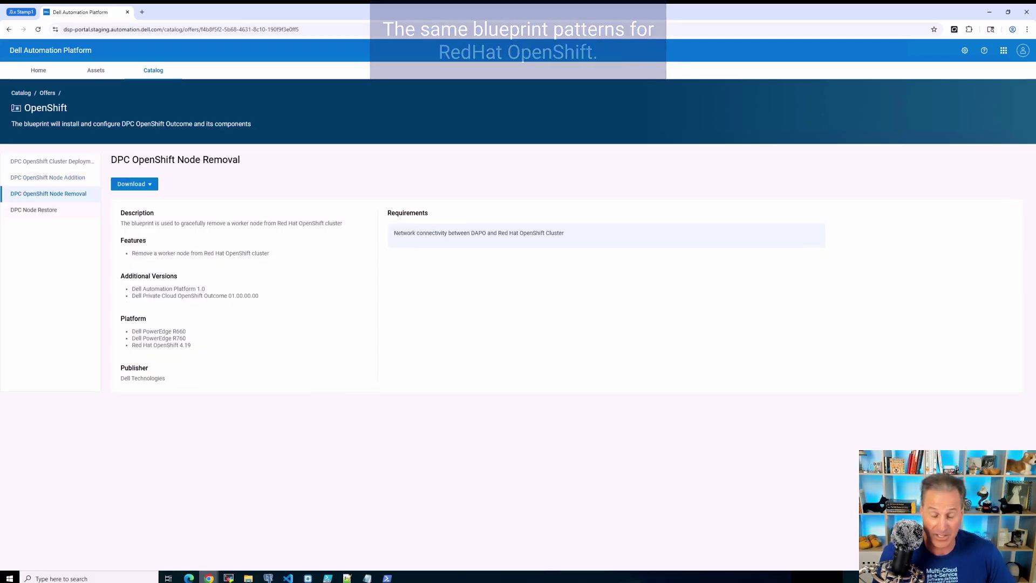
{"action": "left_click", "coordinate": [34, 210]}
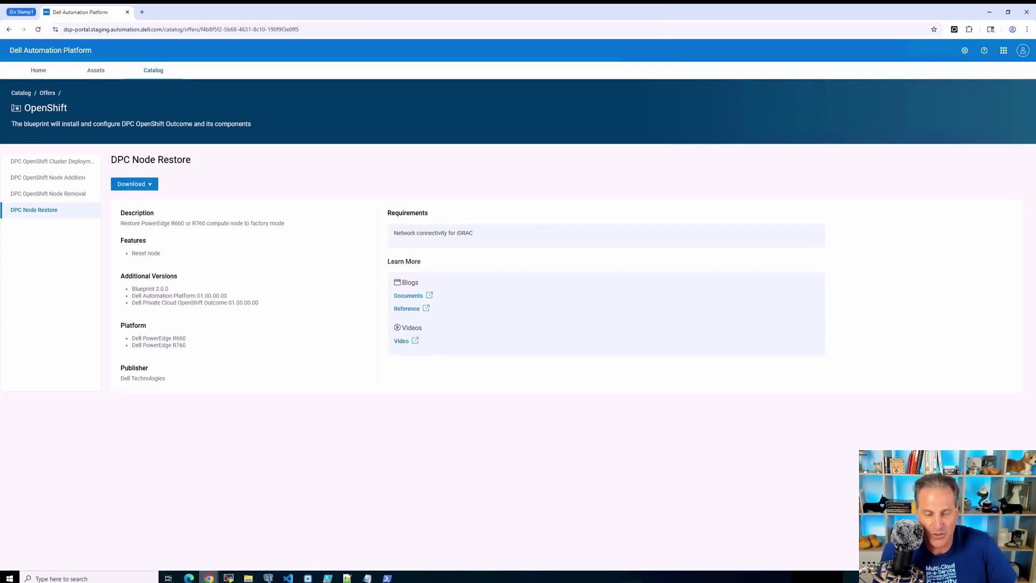
Show the download options of the DPC Node Restore blueprint, then return to the catalog without downloading it.
{"action": "left_click", "coordinate": [134, 184]}
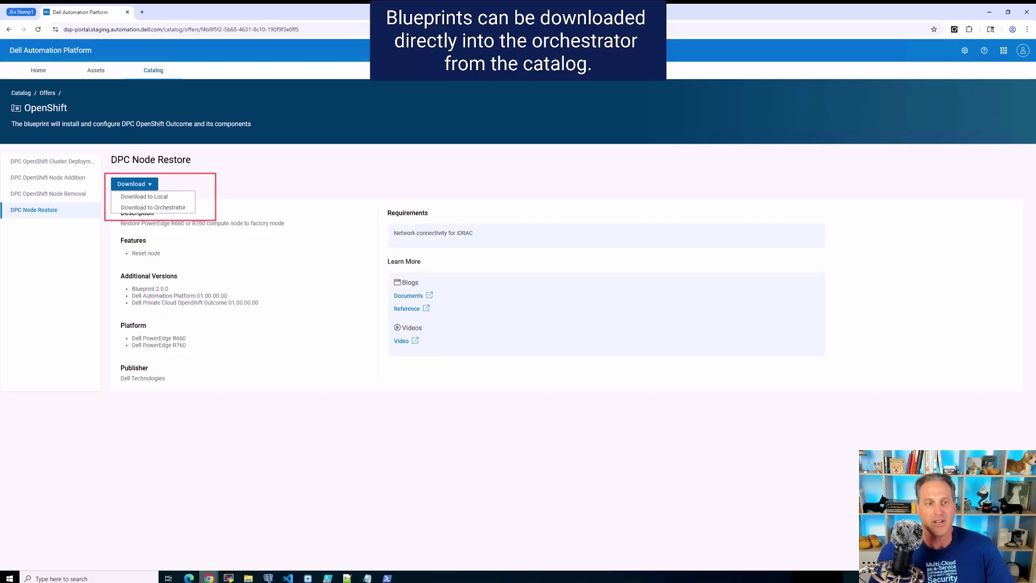
{"action": "left_click", "coordinate": [134, 184]}
{"action": "left_click", "coordinate": [9, 29]}
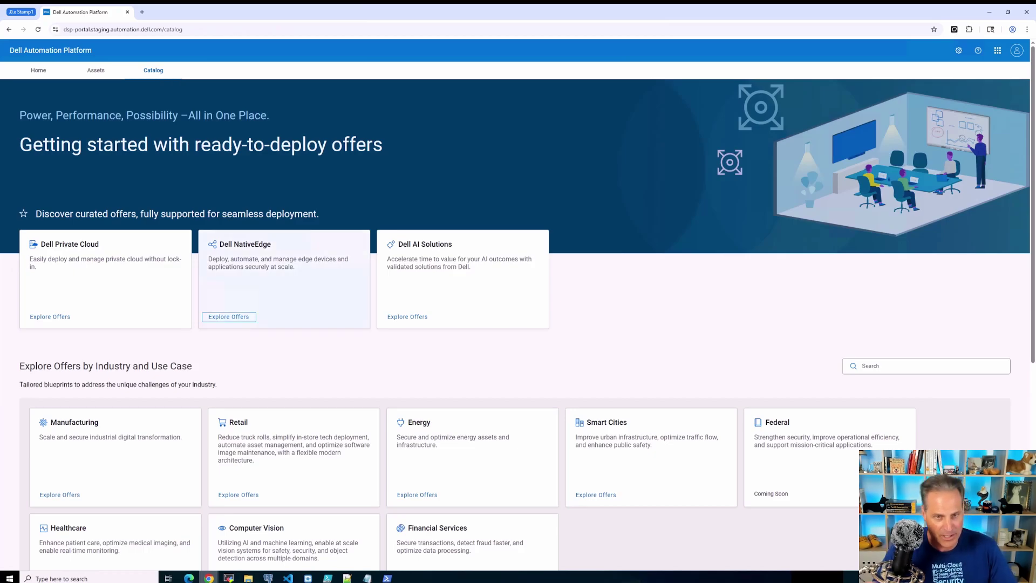
View the Dell NativeEdge offers and the Dell AI Solutions offers, returning to the catalog after each.
{"action": "left_click", "coordinate": [228, 317]}
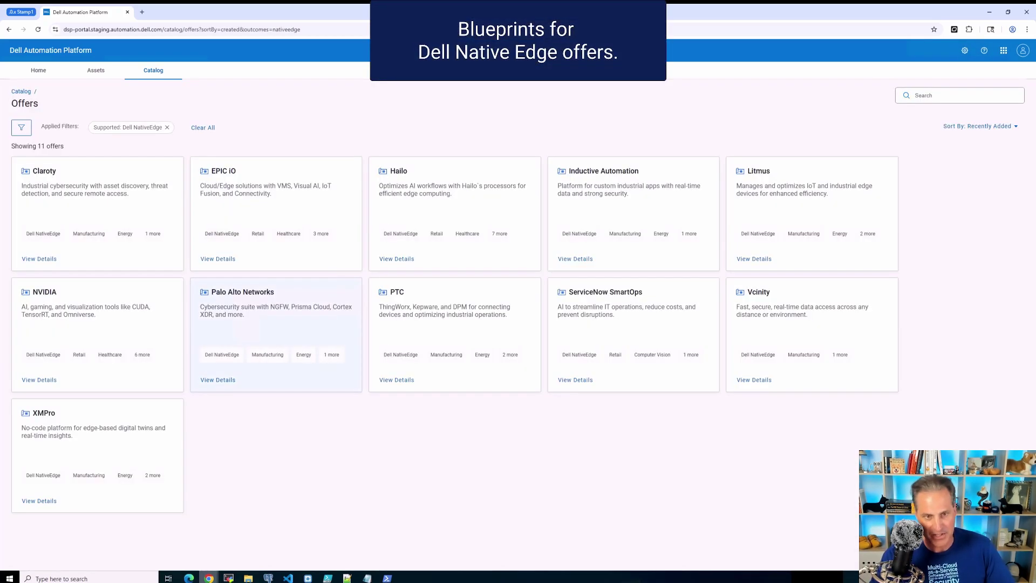
{"action": "left_click", "coordinate": [21, 92]}
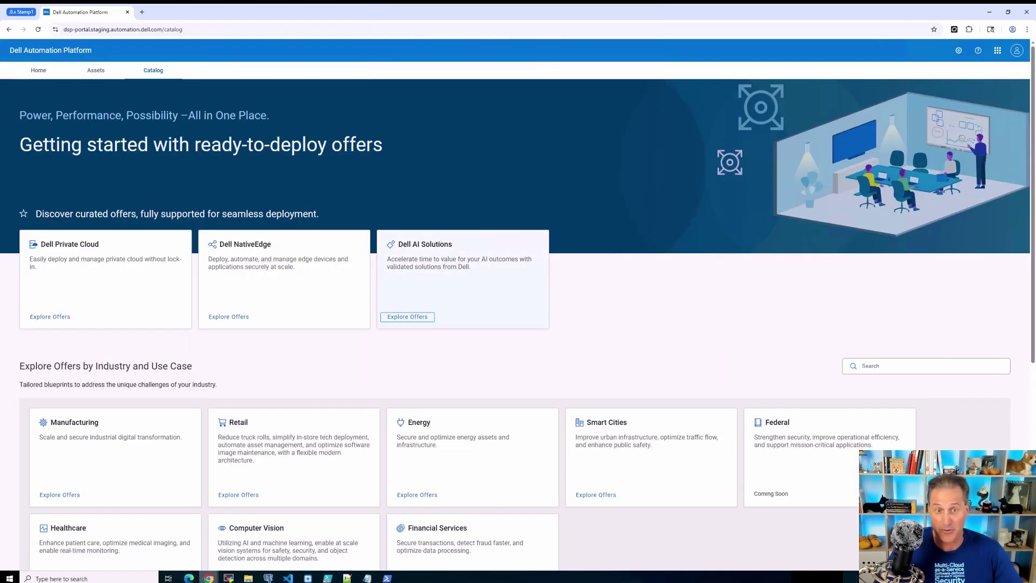
{"action": "left_click", "coordinate": [408, 317]}
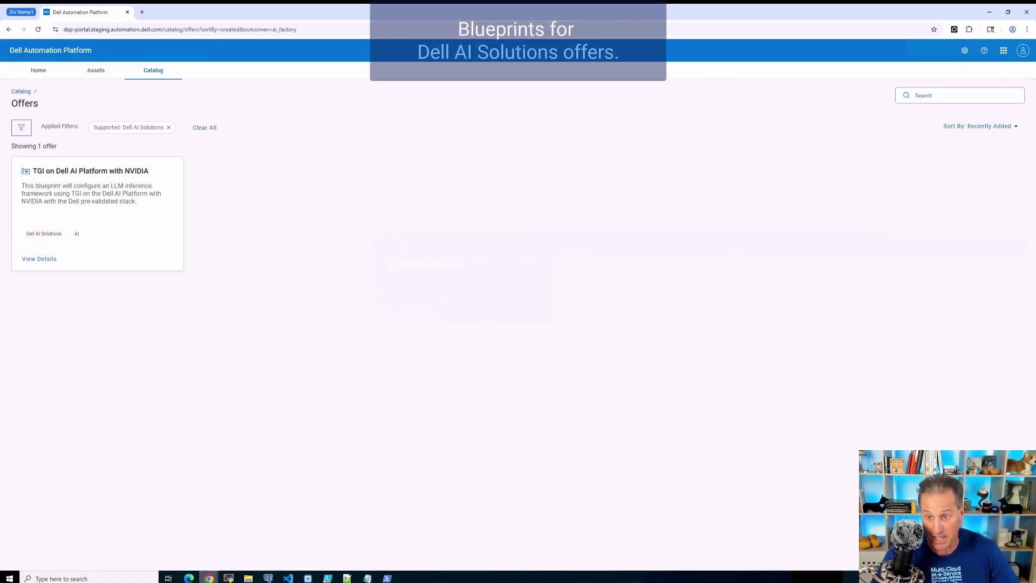
{"action": "key", "text": "alt+Left"}
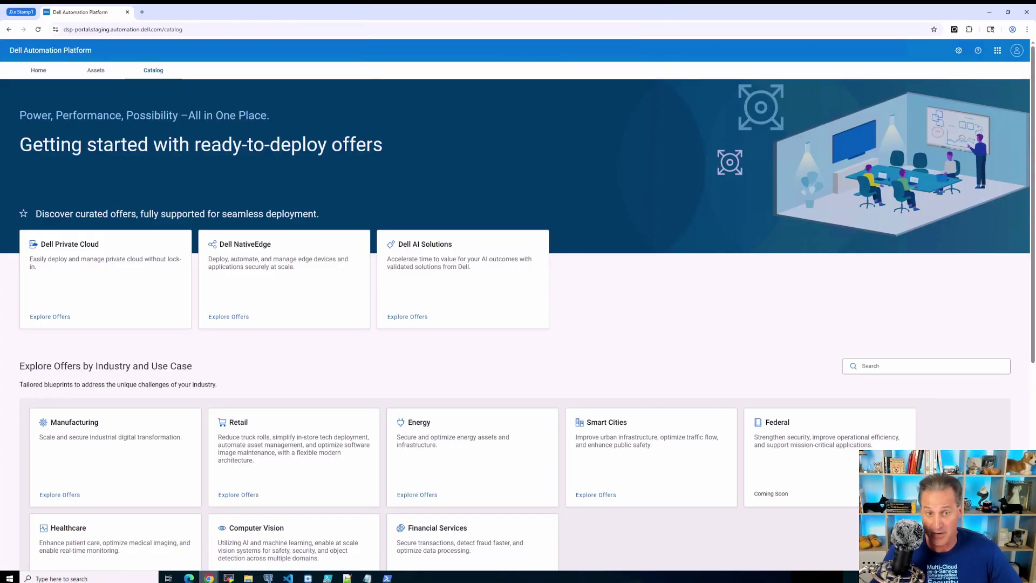
Go to the portal's assets and start adding a compute asset with no voucher in My Account.
{"action": "left_click", "coordinate": [38, 70]}
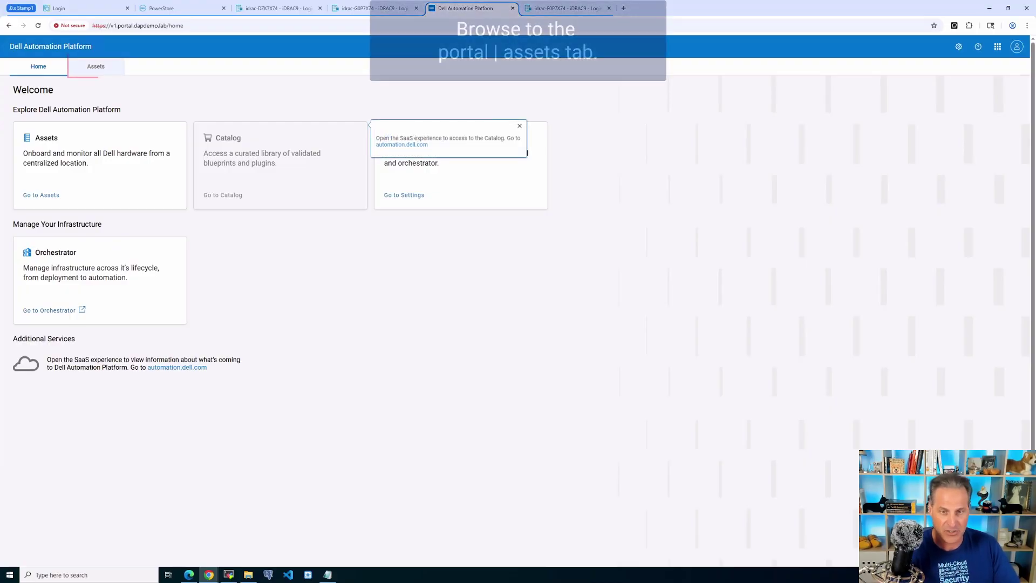
{"action": "left_click", "coordinate": [97, 66]}
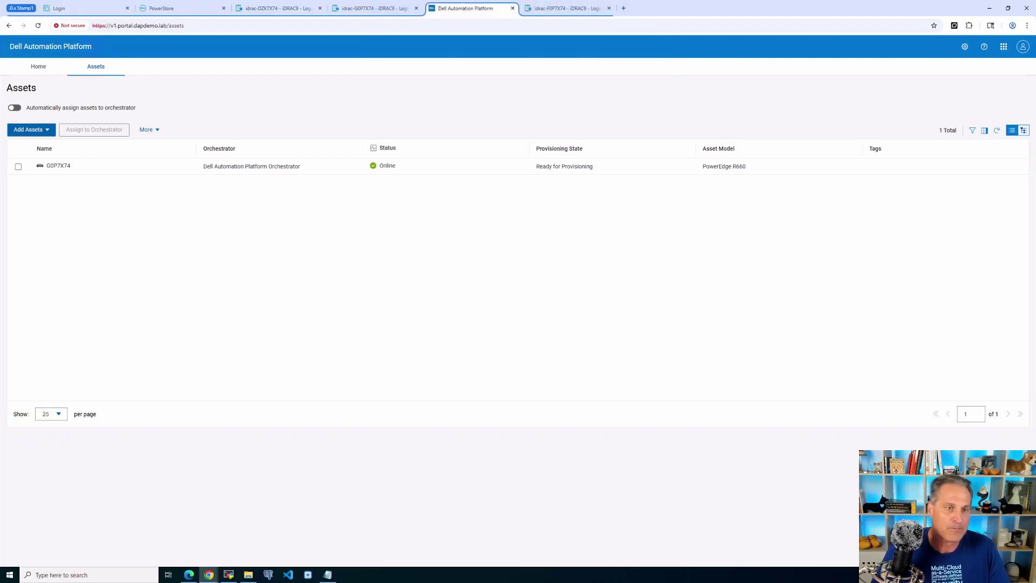
{"action": "left_click", "coordinate": [31, 130]}
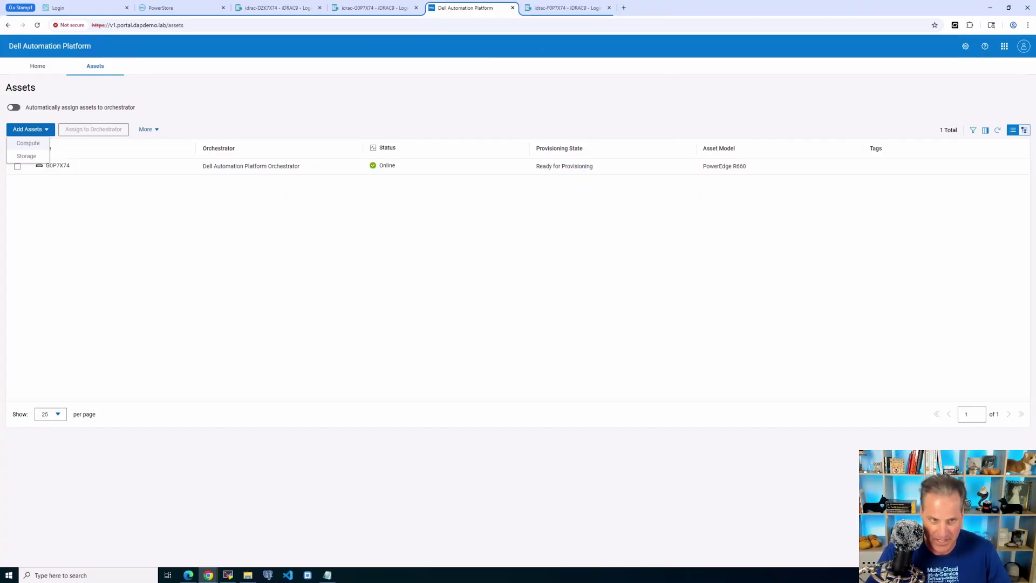
{"action": "left_click", "coordinate": [28, 143]}
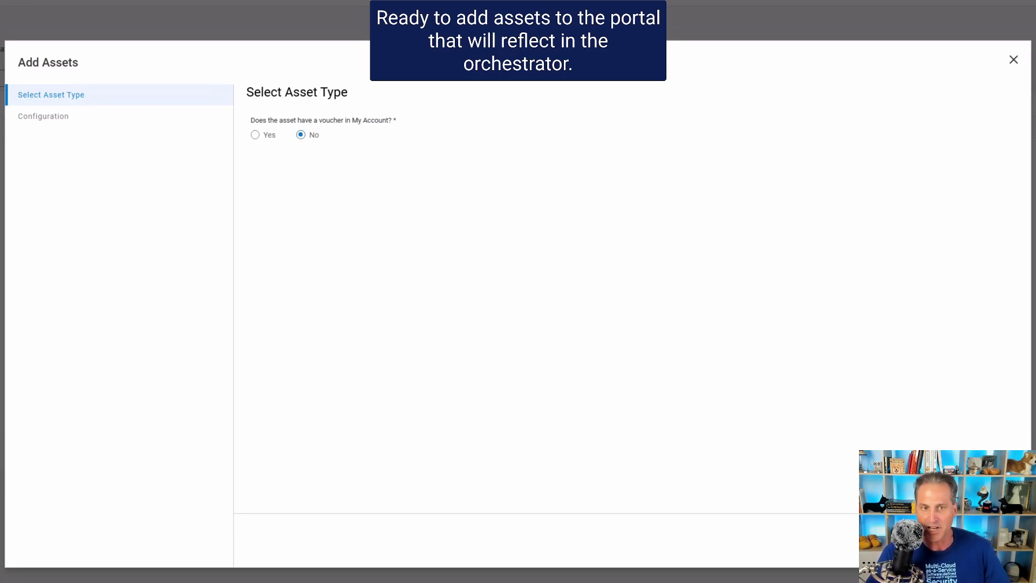
{"action": "left_click", "coordinate": [999, 541]}
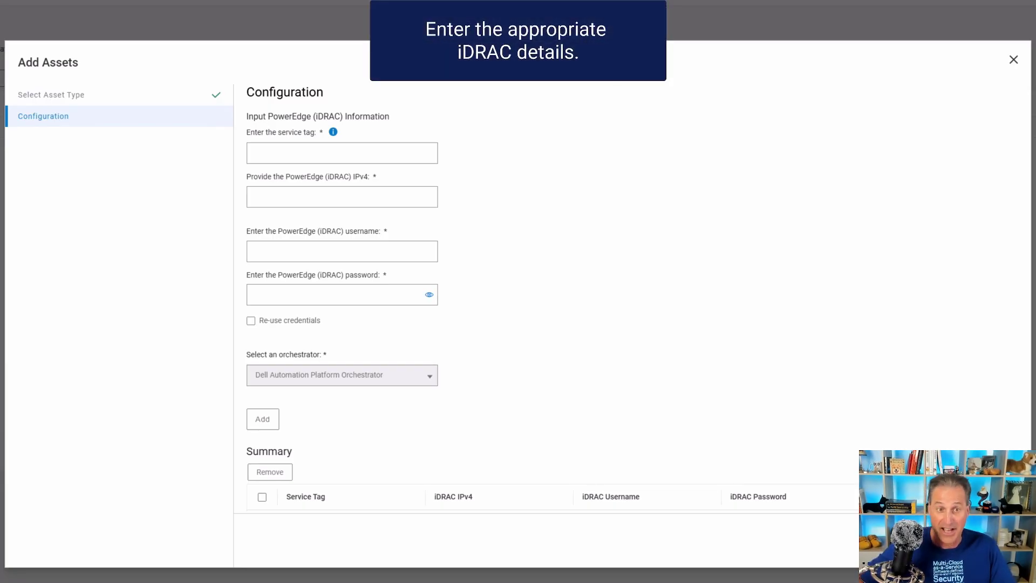
Add server F0P7X74 with iDRAC IPv4 192.168.0.15, username root and the iDRAC password, with credential re-use enabled.
{"action": "left_click", "coordinate": [342, 153]}
{"action": "type", "text": "F0P7X74"}
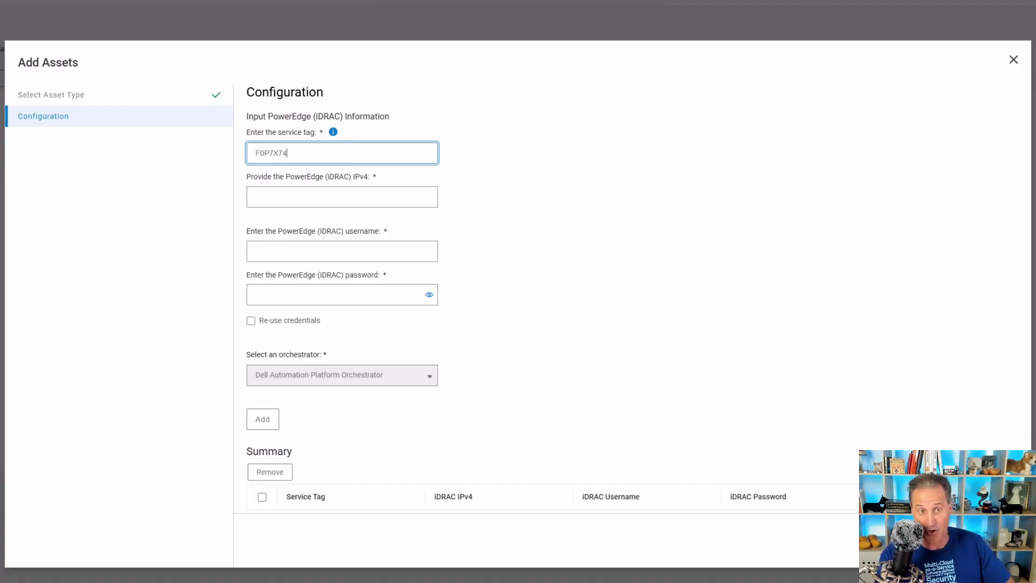
{"action": "left_click", "coordinate": [343, 197]}
{"action": "type", "text": "192.168.0.15"}
{"action": "left_click", "coordinate": [342, 252]}
{"action": "left_click", "coordinate": [314, 297]}
{"action": "left_click", "coordinate": [342, 295]}
{"action": "type", "text": "•••••••"}
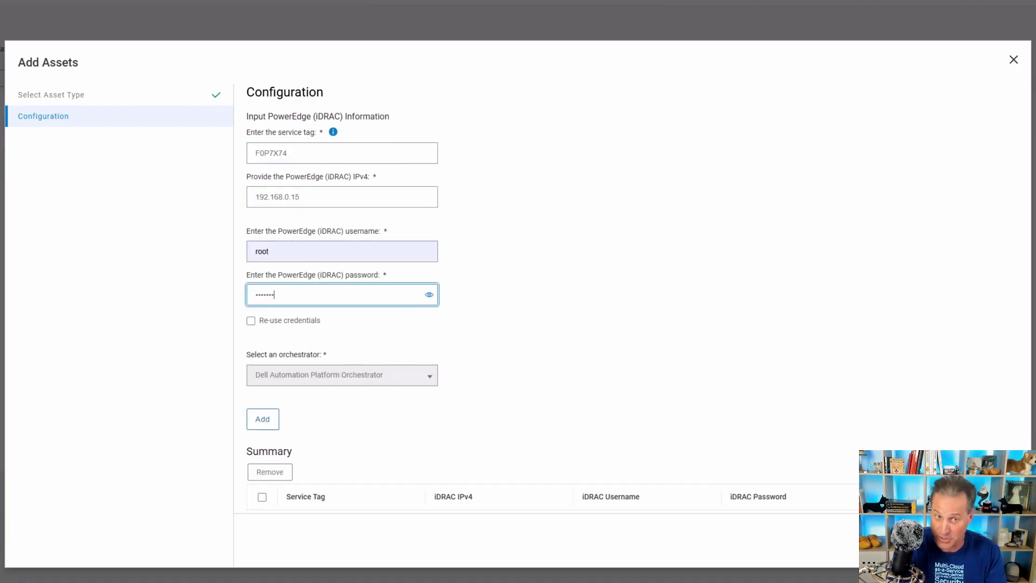
{"action": "key", "text": "Tab"}
{"action": "key", "text": "space"}
{"action": "key", "text": "Tab"}
{"action": "key", "text": "Return"}
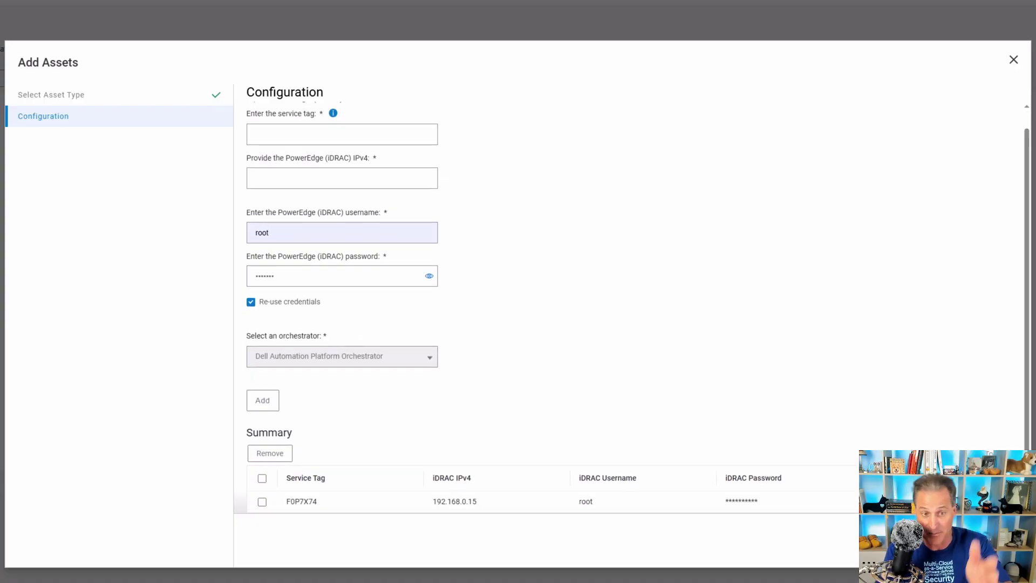
Add a second server with service tag DZK7X74 and iDRAC IPv4 192.168.0.16, using the retained credentials.
{"action": "left_click", "coordinate": [342, 135]}
{"action": "type", "text": "DZK7X74"}
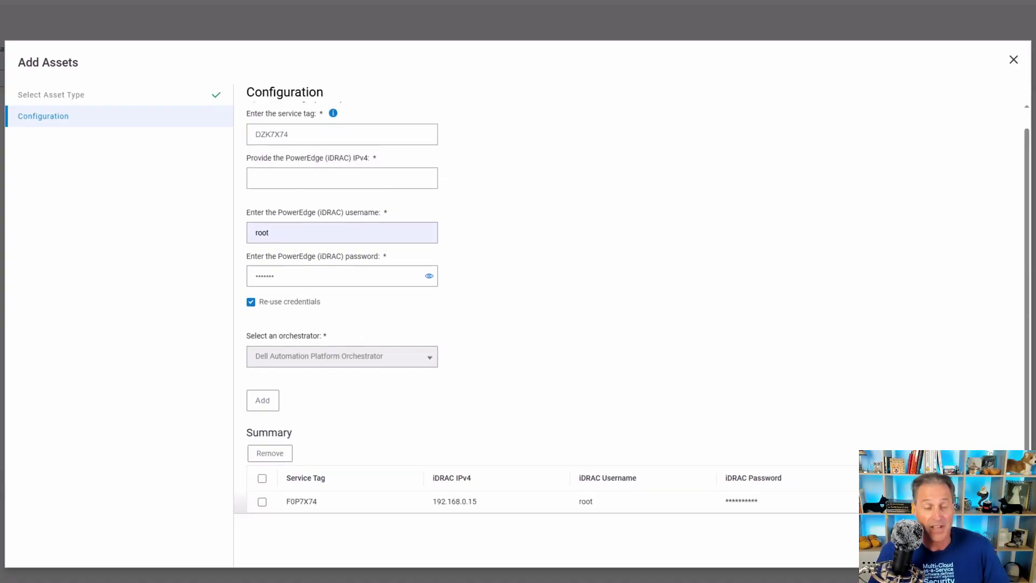
{"action": "left_click", "coordinate": [342, 178]}
{"action": "type", "text": "192.168.0.16"}
{"action": "left_click", "coordinate": [263, 400]}
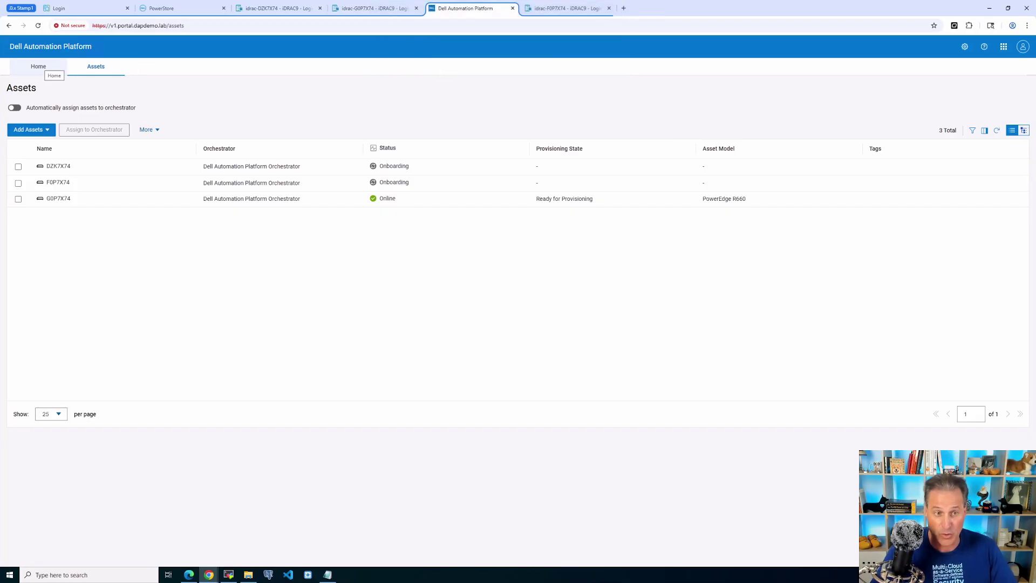
Go to the Orchestrator, expand its navigation and open the infrastructure inventory.
{"action": "left_click", "coordinate": [46, 67]}
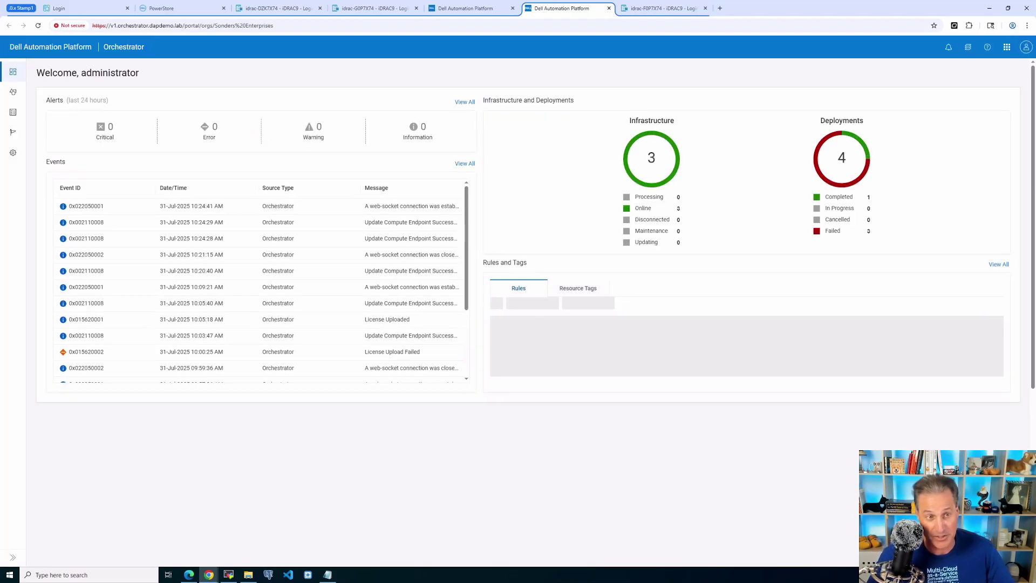
{"action": "left_click", "coordinate": [13, 557]}
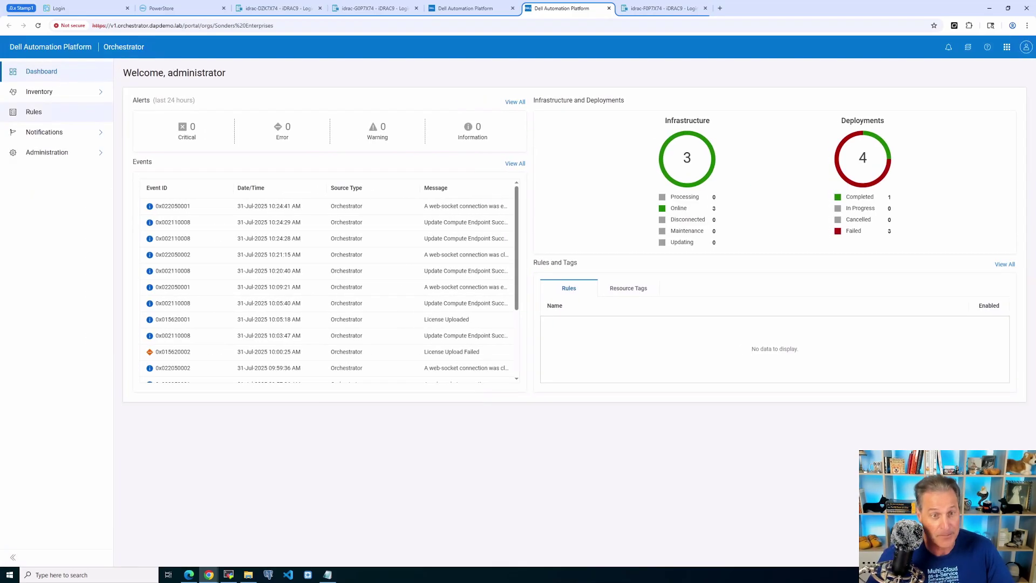
{"action": "left_click", "coordinate": [40, 92]}
{"action": "left_click", "coordinate": [49, 108]}
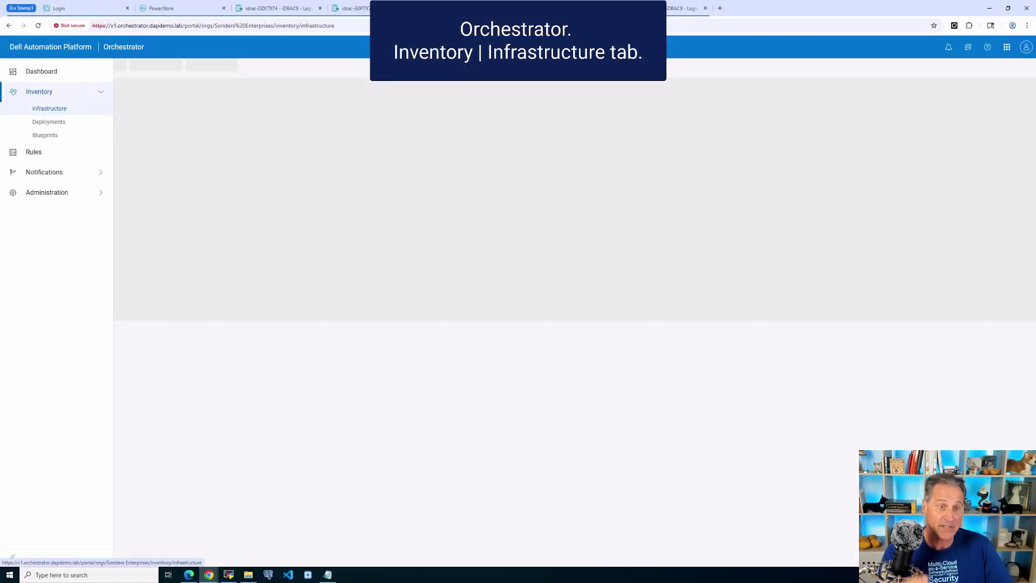